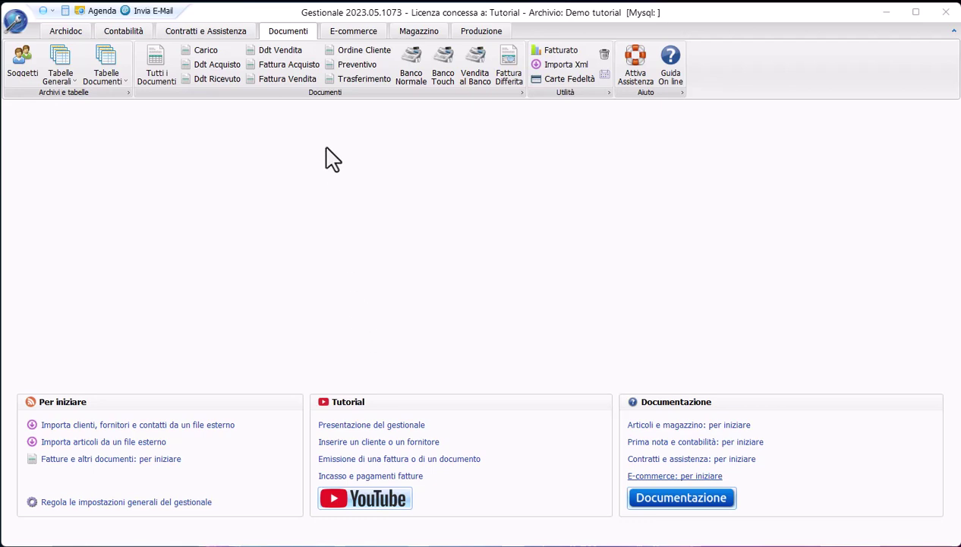
# Open the sales invoice list and view invoice number 100 dated 30/04/2023
pyautogui.click(291, 79)
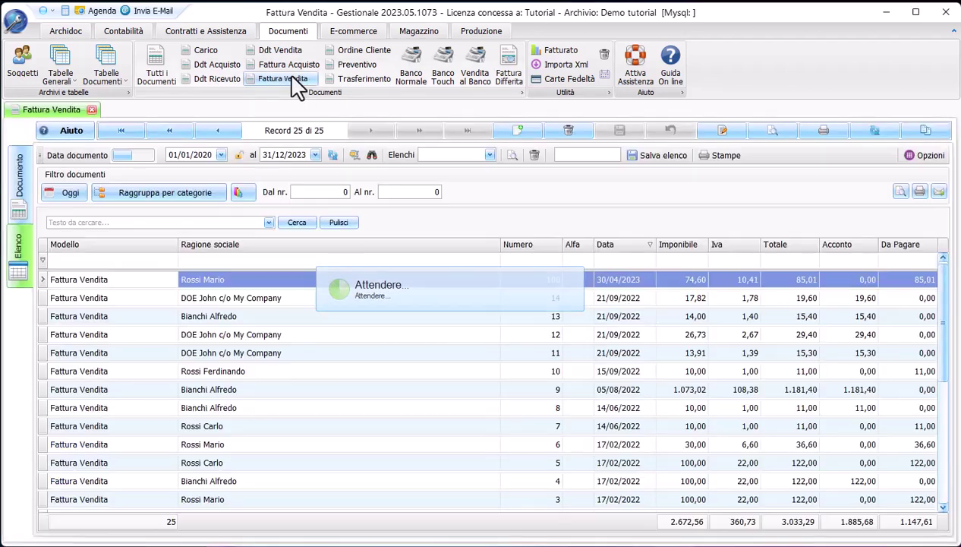
pyautogui.doubleClick(274, 280)
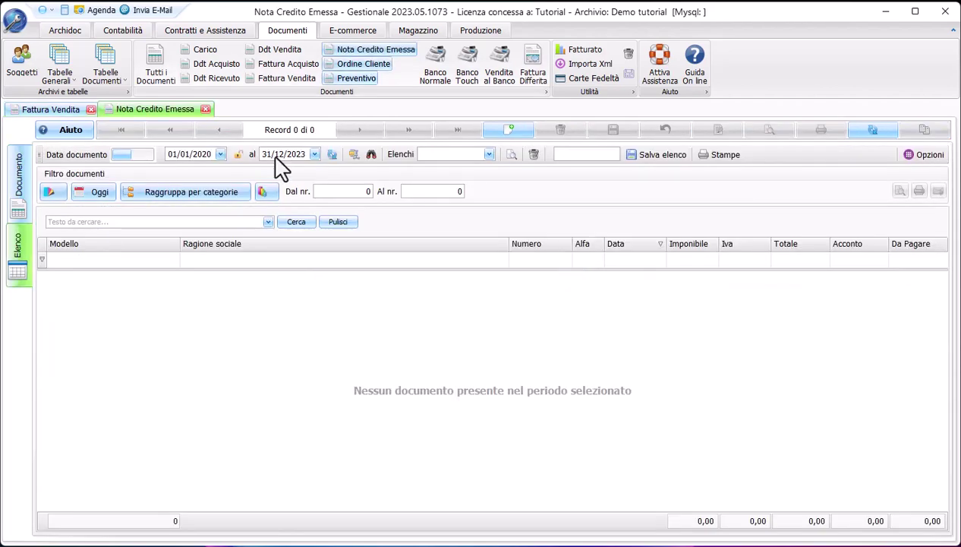
# Create a new issued credit note and assign it to the customer of sales invoice 100
pyautogui.click(505, 129)
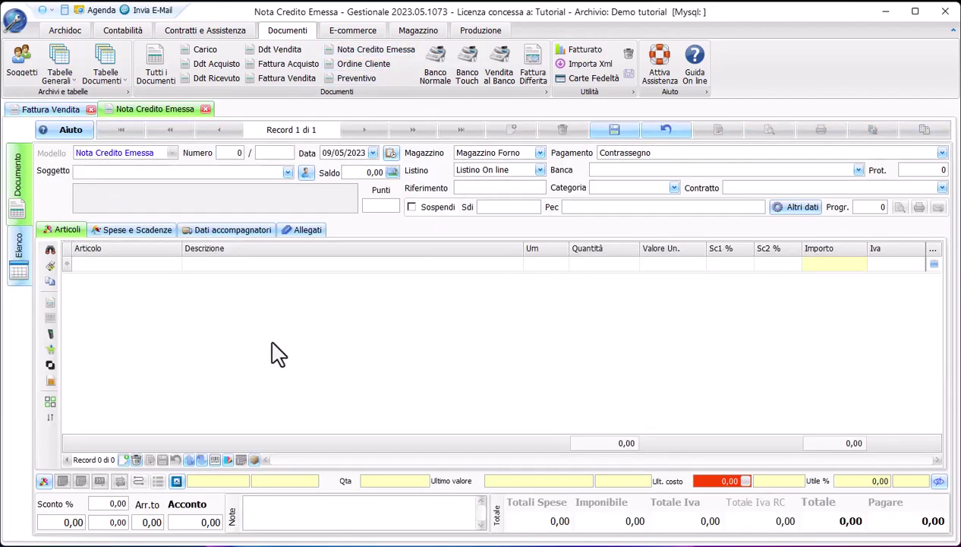
pyautogui.click(144, 174)
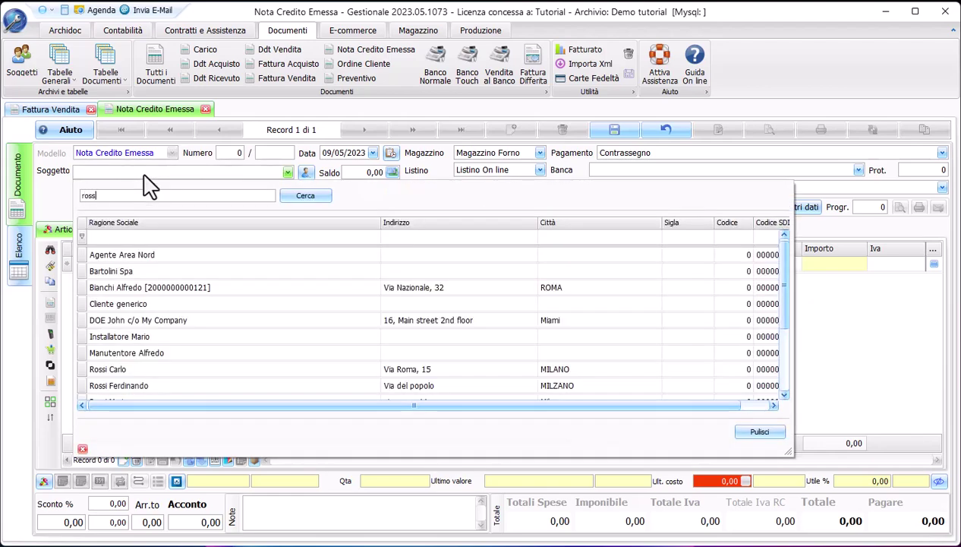
pyautogui.press('Return')
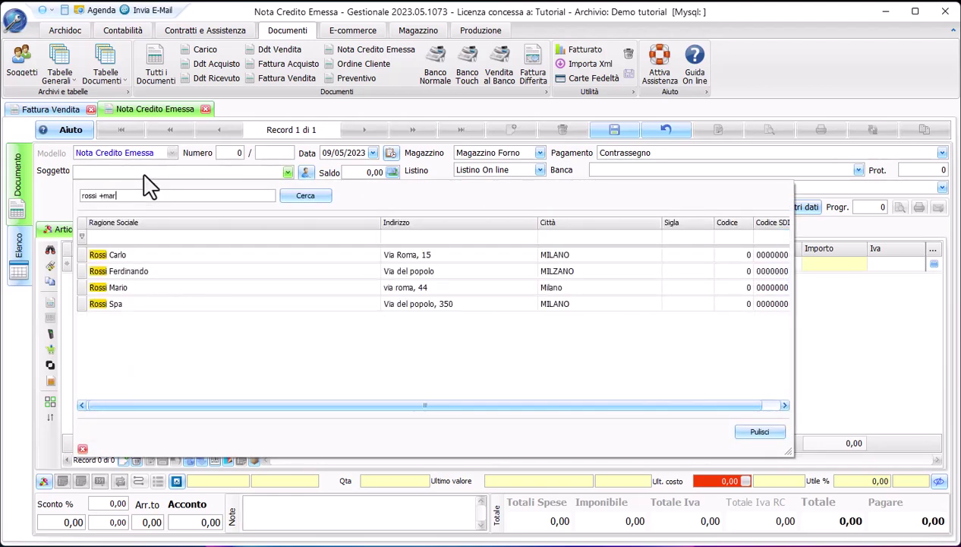
pyautogui.press('Return')
pyautogui.click(215, 256)
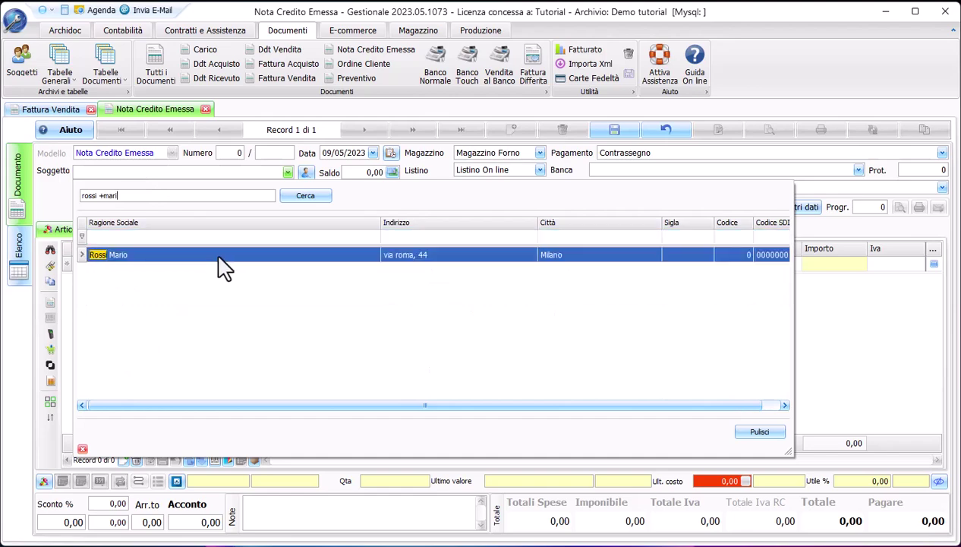
pyautogui.doubleClick(221, 266)
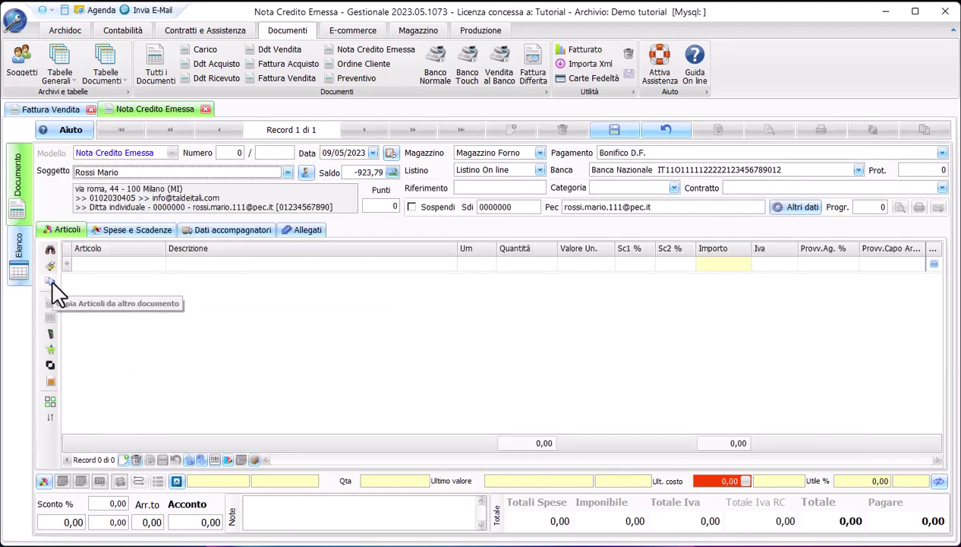
# Copy the articles from sales invoice 100 of 30/04/2023 with document linking enabled, and save the credit note
pyautogui.click(50, 282)
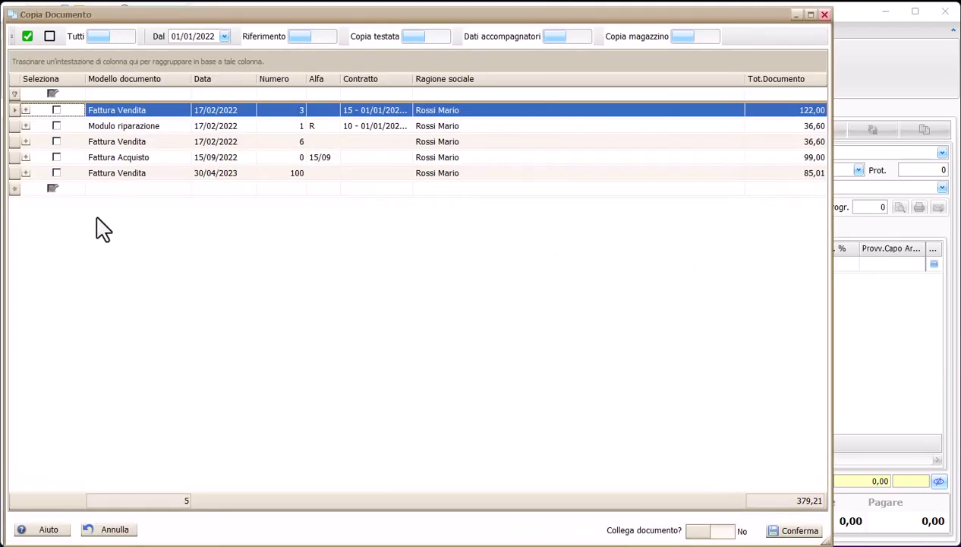
pyautogui.click(57, 173)
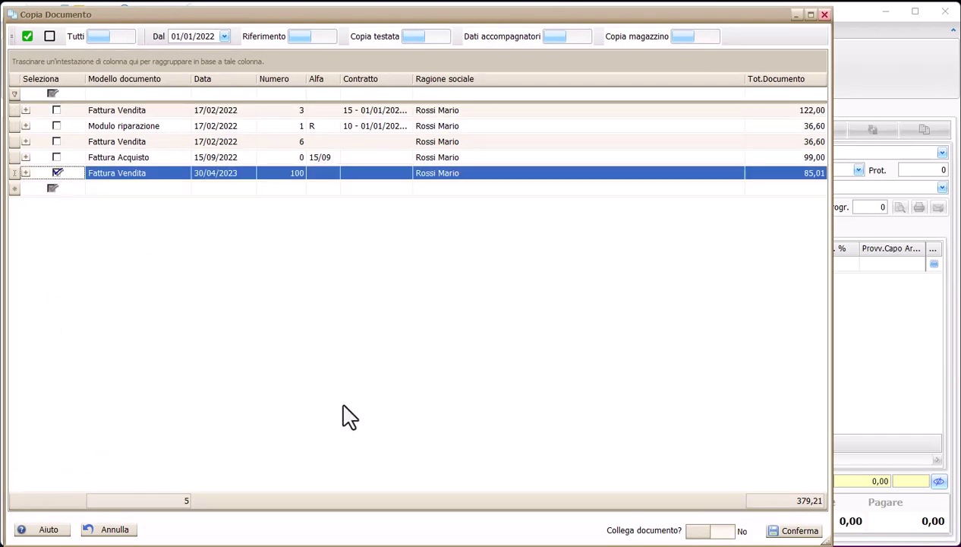
pyautogui.click(717, 533)
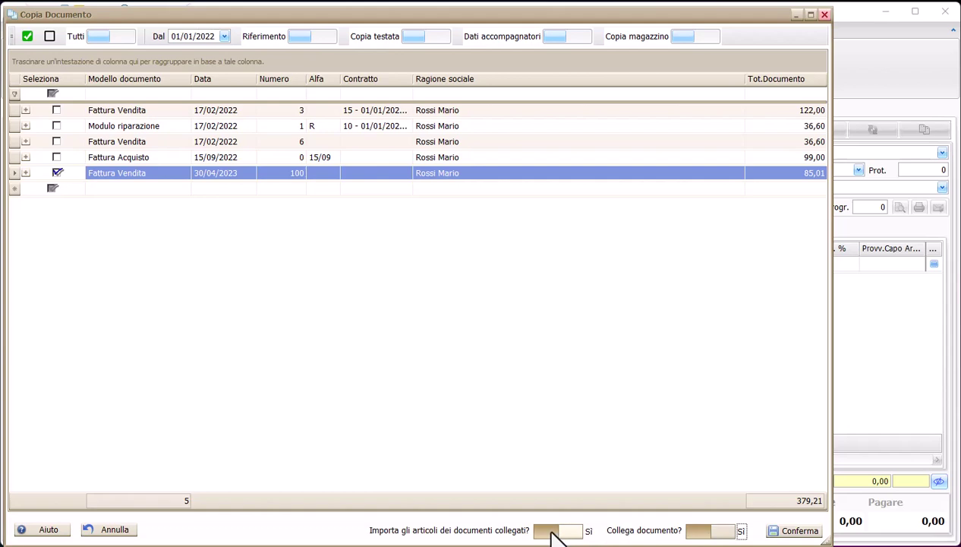
pyautogui.click(790, 531)
pyautogui.click(192, 298)
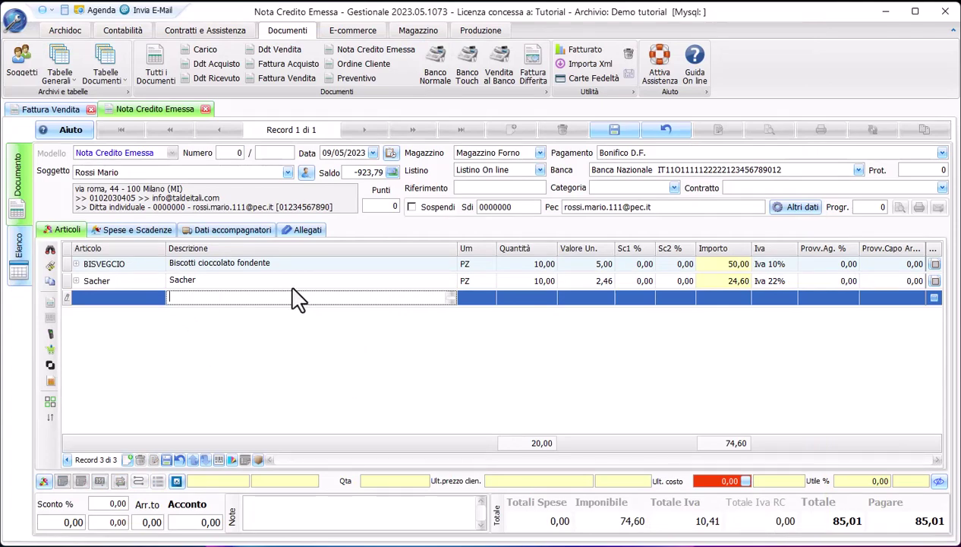
pyautogui.click(614, 134)
# View the credit note's electronic invoice in Standard format and examine the linked invoice data
pyautogui.click(310, 232)
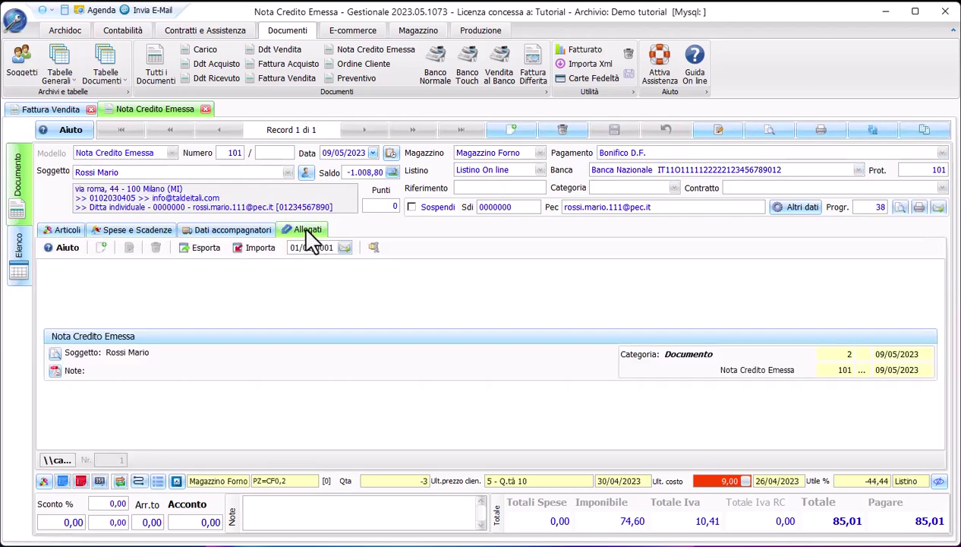
pyautogui.click(56, 370)
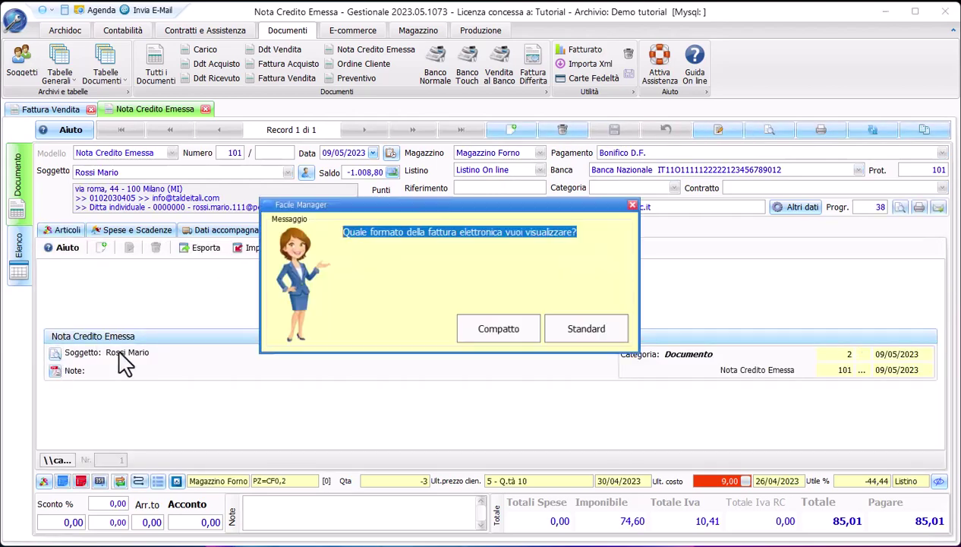
pyautogui.click(570, 338)
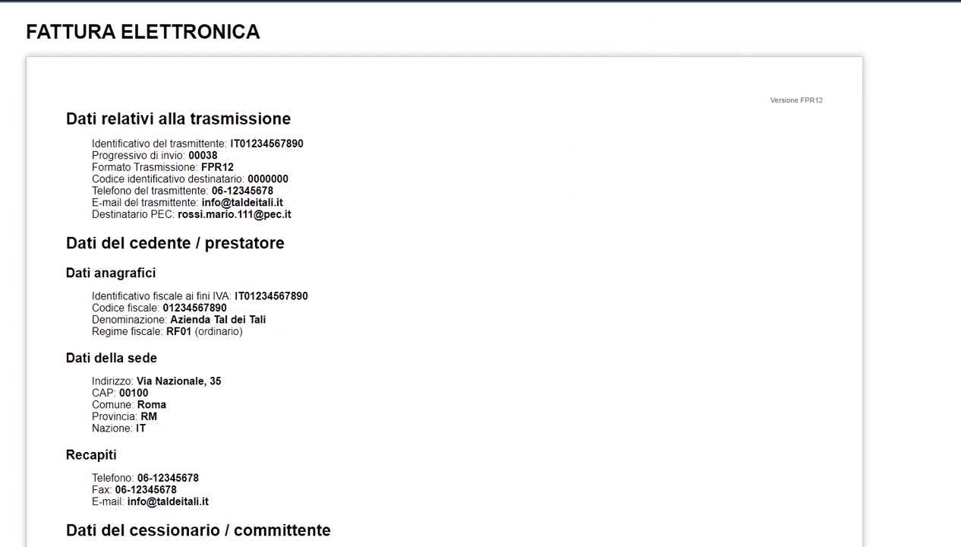
pyautogui.scroll(-10, 325, 340)
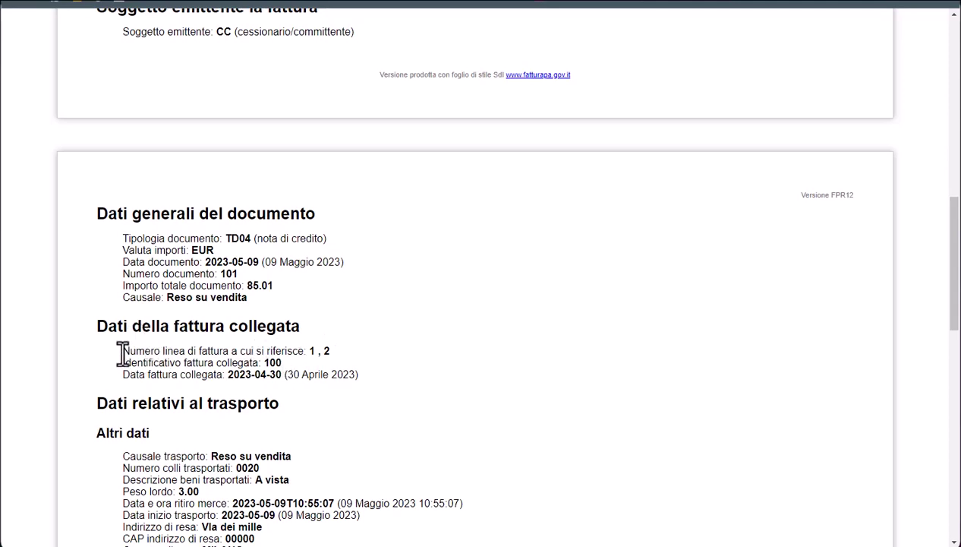
pyautogui.moveTo(123, 353); pyautogui.dragTo(380, 383)
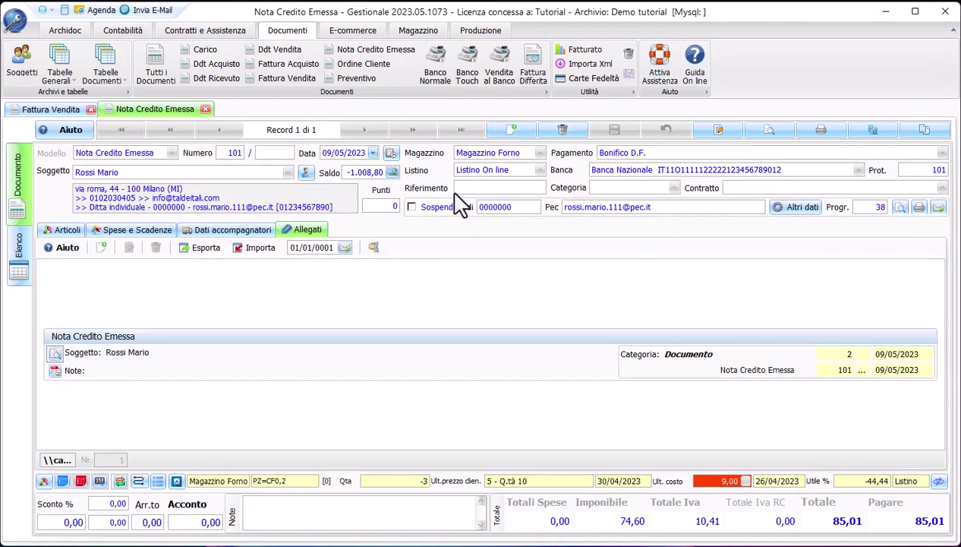
# Start a second issued credit note for the same customer as the first one
pyautogui.click(514, 133)
pyautogui.click(148, 173)
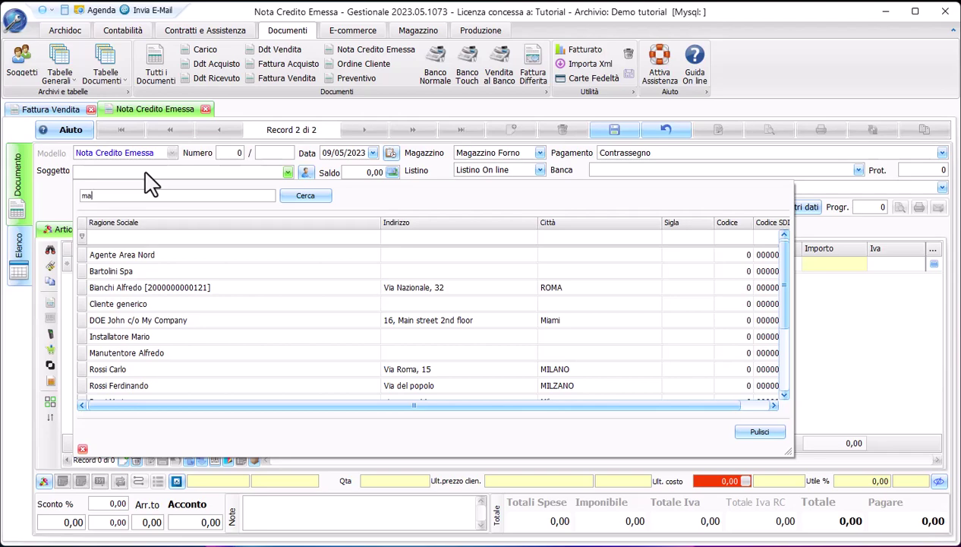
pyautogui.press('Return')
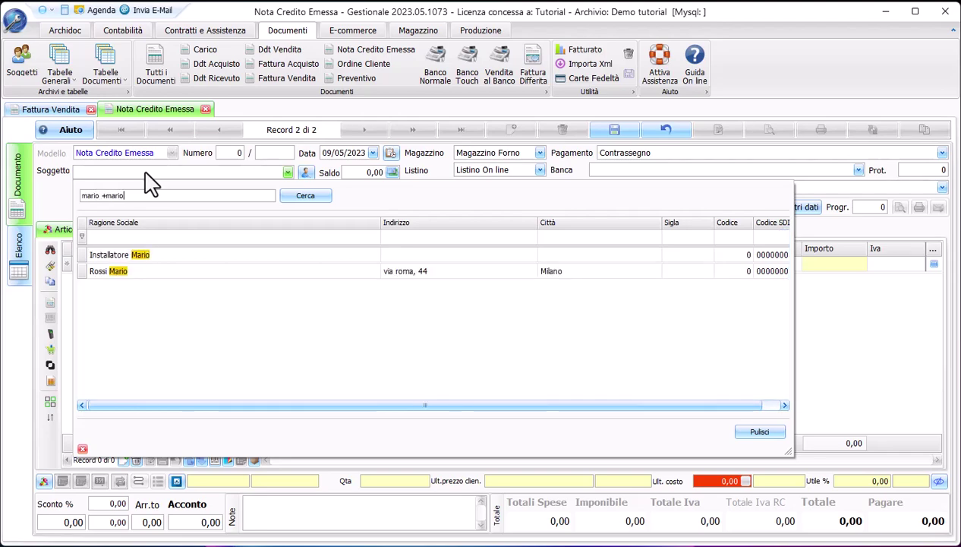
pyautogui.click(255, 271)
pyautogui.doubleClick(258, 275)
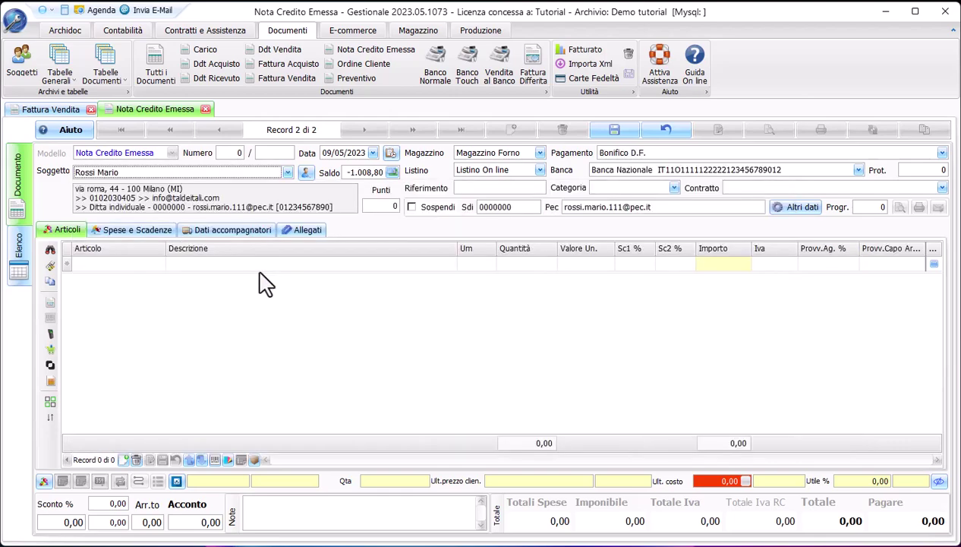
# Add a line described "si emette nota credito su fattura nr. 100 del 30/04/2023" with quantity 1 and unit value 100
pyautogui.click(240, 264)
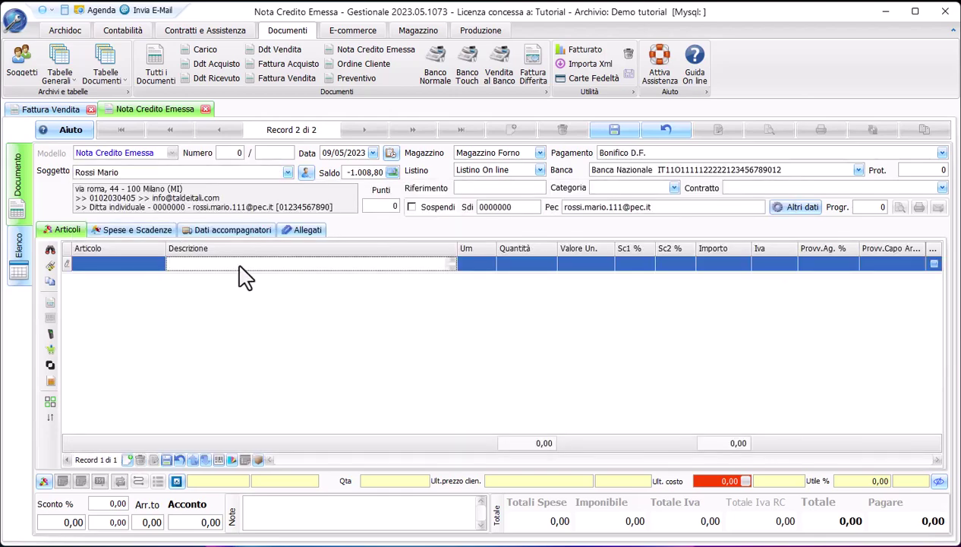
pyautogui.write('s')
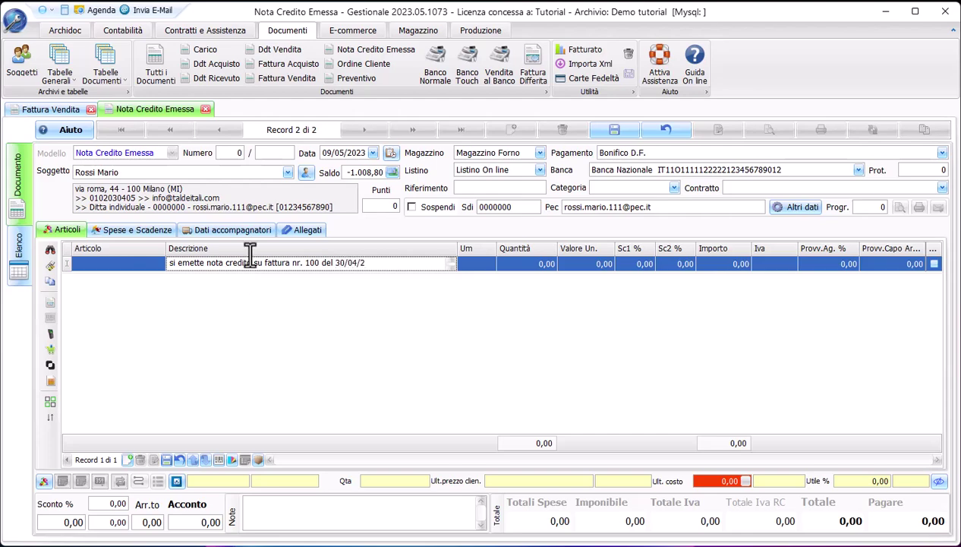
pyautogui.click(477, 264)
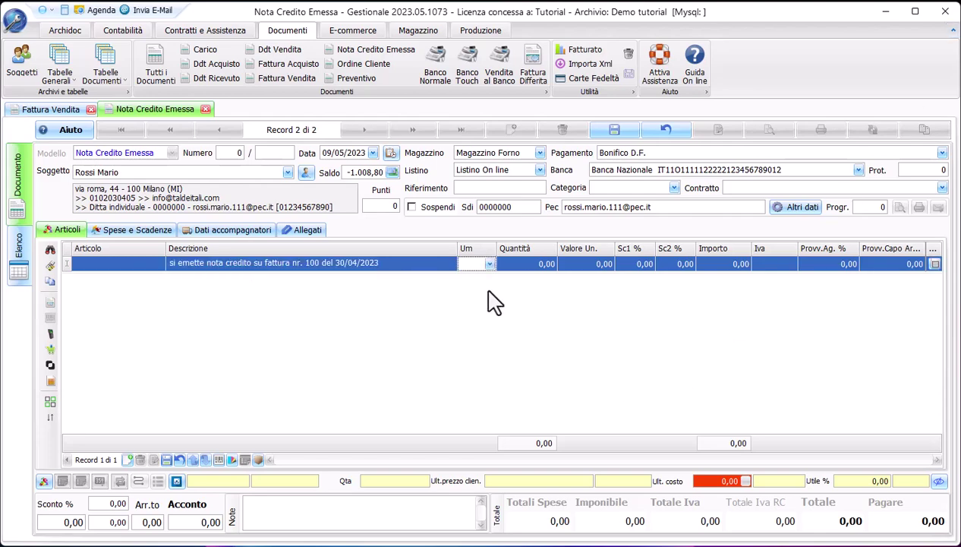
pyautogui.click(524, 265)
pyautogui.write('1')
pyautogui.click(590, 266)
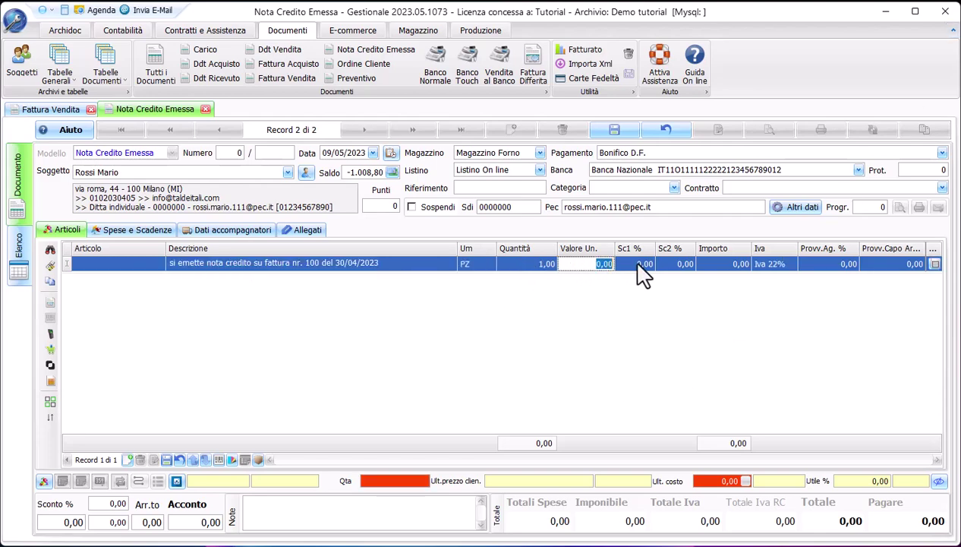
pyautogui.write('1')
pyautogui.press('Return')
pyautogui.press('Return')
pyautogui.press('Return')
pyautogui.press('Return')
pyautogui.press('Return')
pyautogui.press('Return')
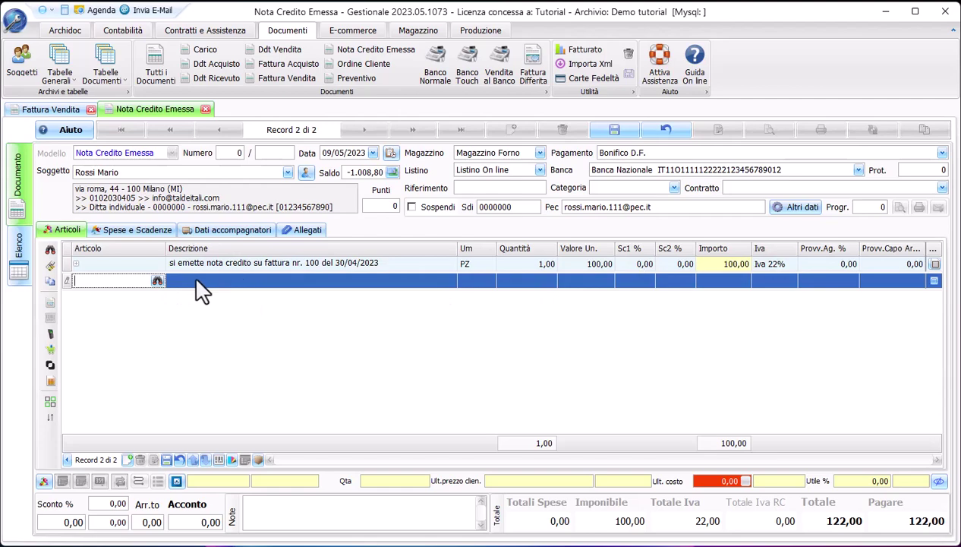
# Link the credit note to sales invoice 100 of 30/04/2023 without importing its articles, and save the note
pyautogui.click(50, 286)
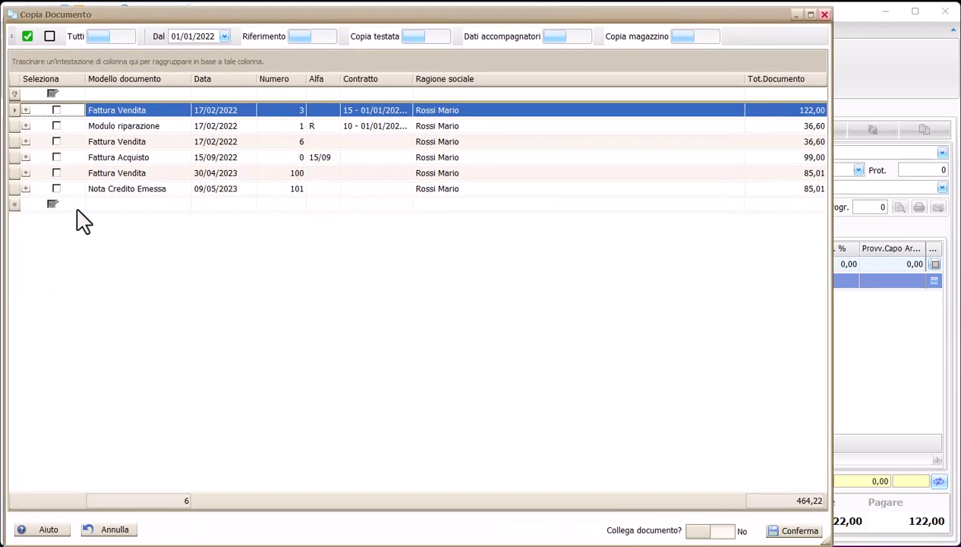
pyautogui.click(57, 173)
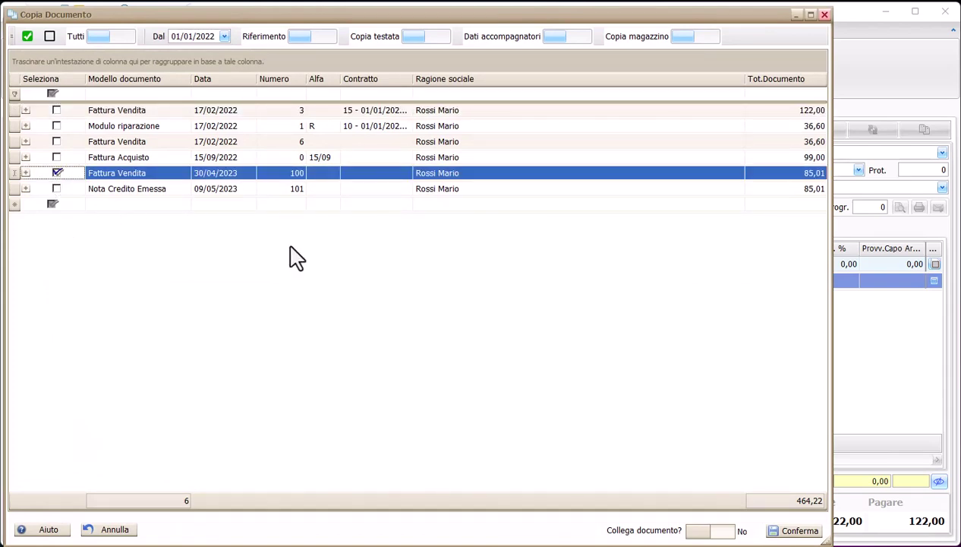
pyautogui.click(721, 533)
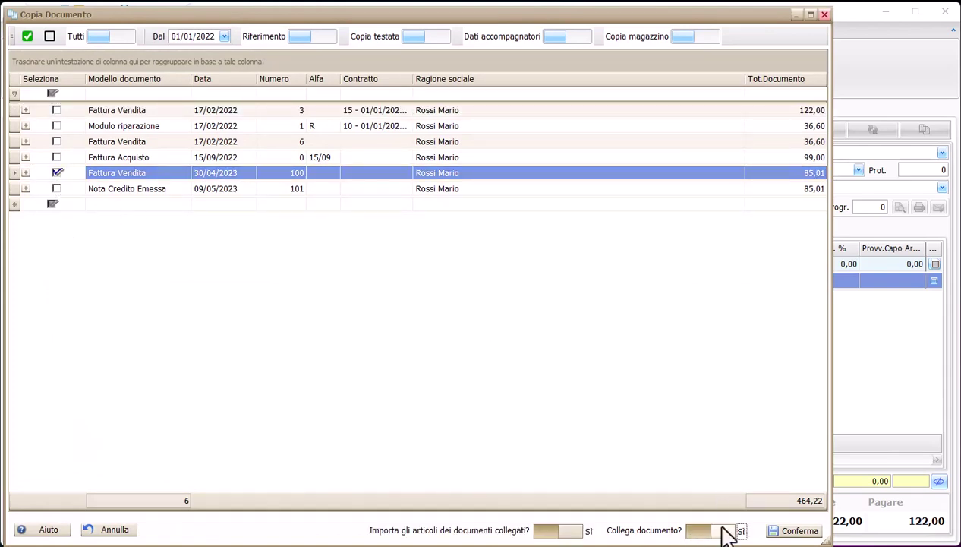
pyautogui.click(548, 534)
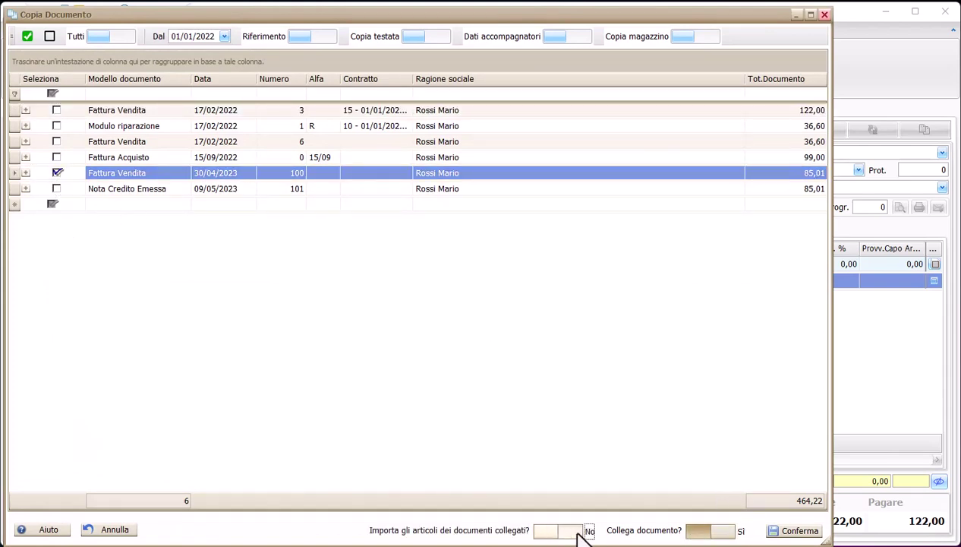
pyautogui.click(794, 530)
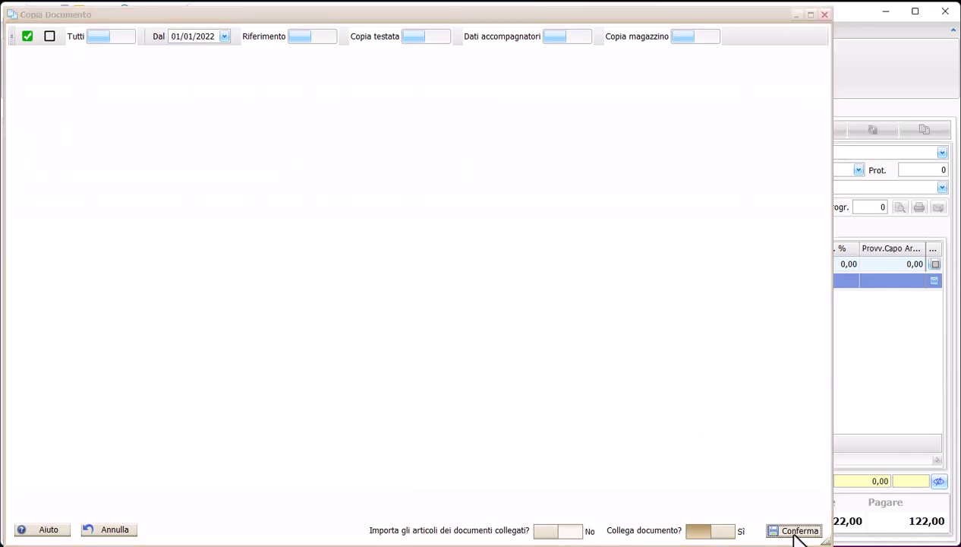
pyautogui.click(617, 134)
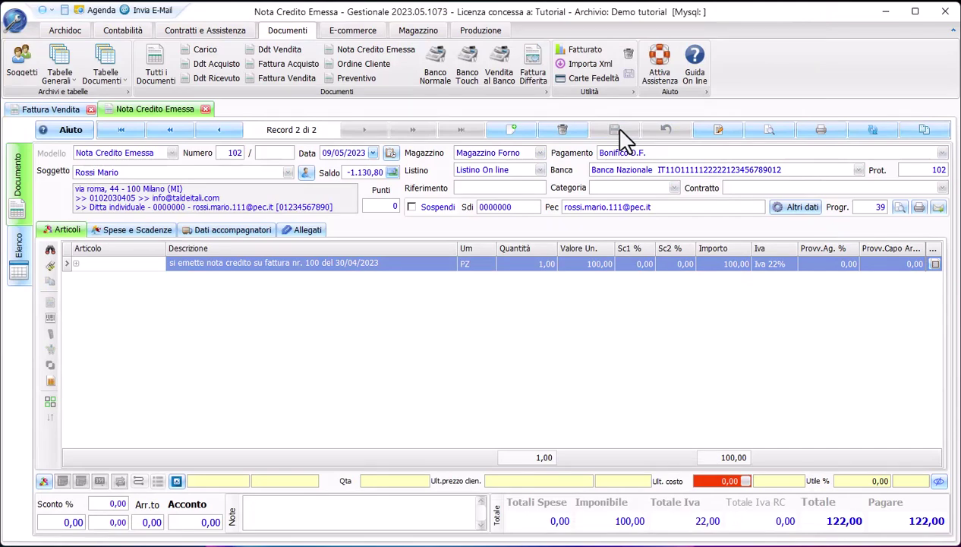
# Create a third issued credit note and select the same customer as in the previous two
pyautogui.click(512, 131)
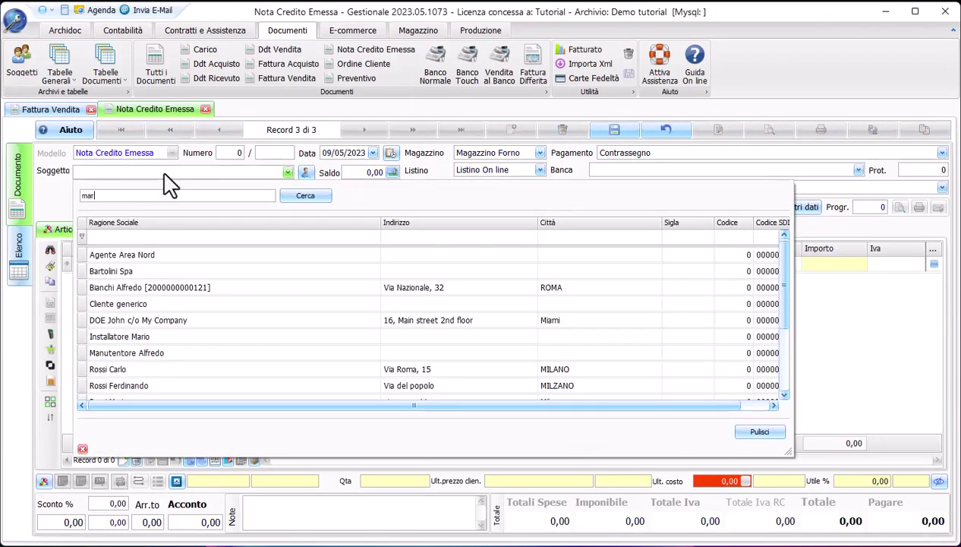
pyautogui.write('mario')
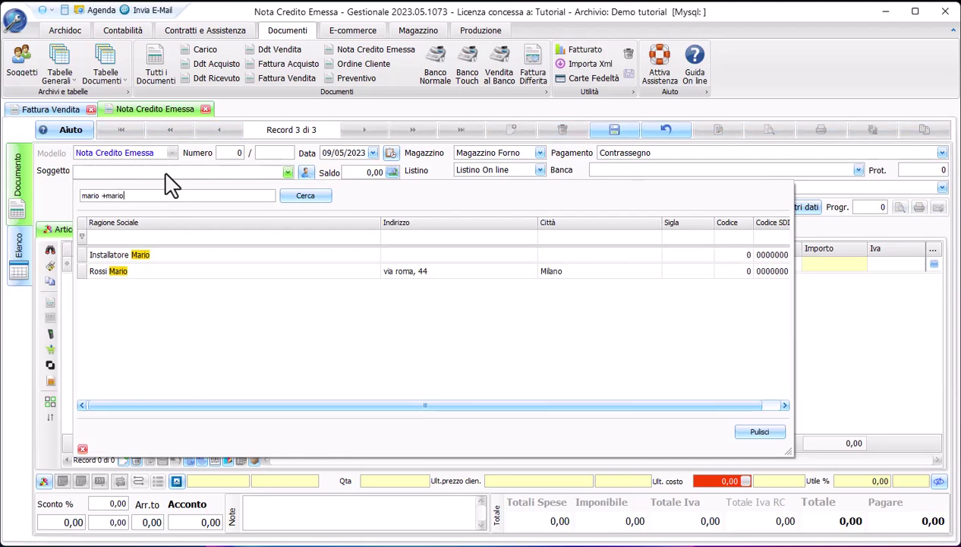
pyautogui.press('Home')
pyautogui.press('Delete')
pyautogui.press('Delete')
pyautogui.press('Delete')
pyautogui.write('r')
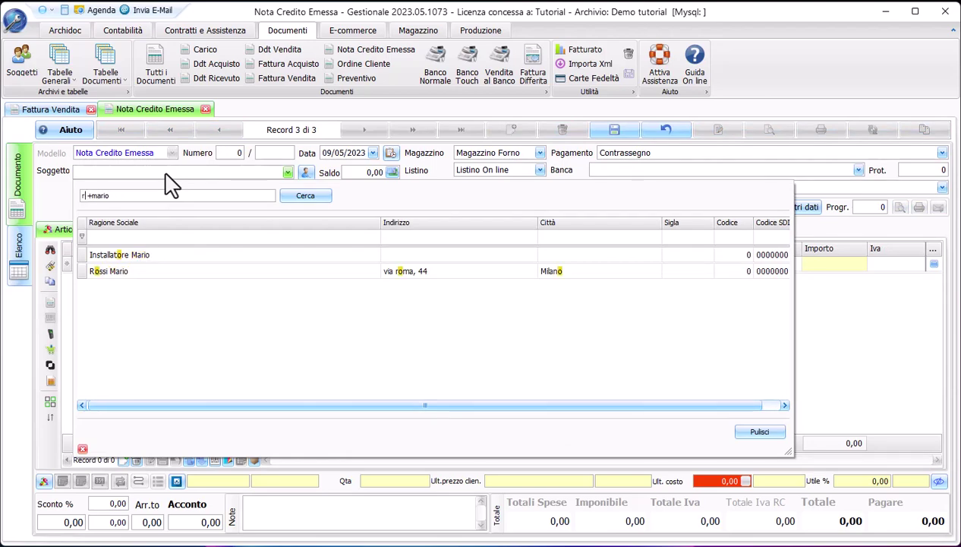
pyautogui.write('opss')
pyautogui.press('BackSpace')
pyautogui.press('BackSpace')
pyautogui.press('BackSpace')
pyautogui.doubleClick(196, 256)
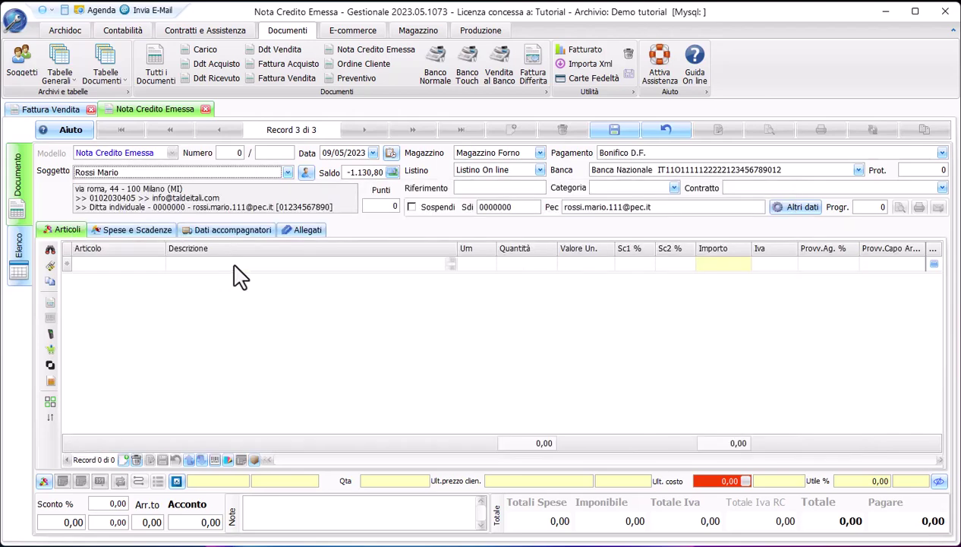
# Add a line "emissione nota credito" with quantity 1 and unit value 100, and save the credit note without linking an invoice
pyautogui.write('p')
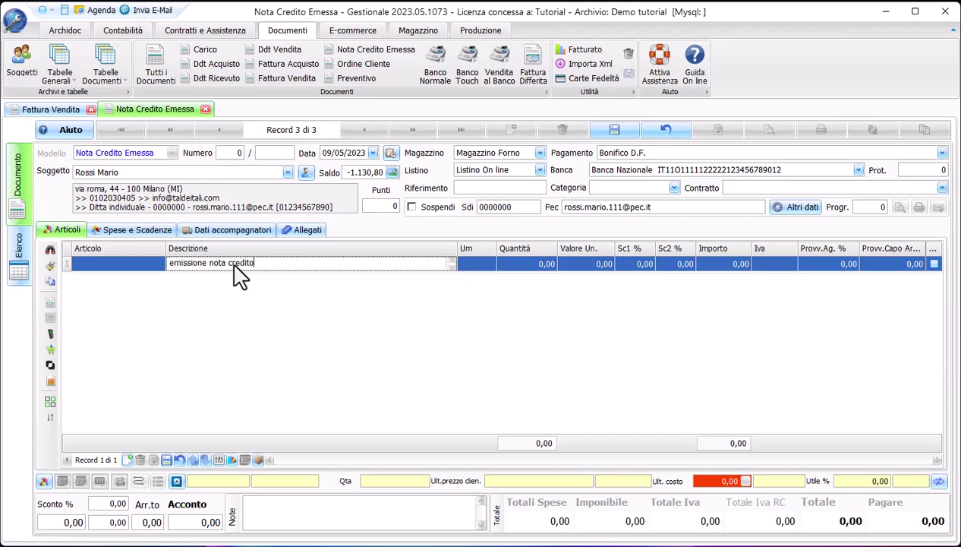
pyautogui.press('Tab')
pyautogui.write('1')
pyautogui.press('Tab')
pyautogui.write('100')
pyautogui.press('Tab')
pyautogui.press('Tab')
pyautogui.press('Tab')
pyautogui.press('Tab')
pyautogui.press('Tab')
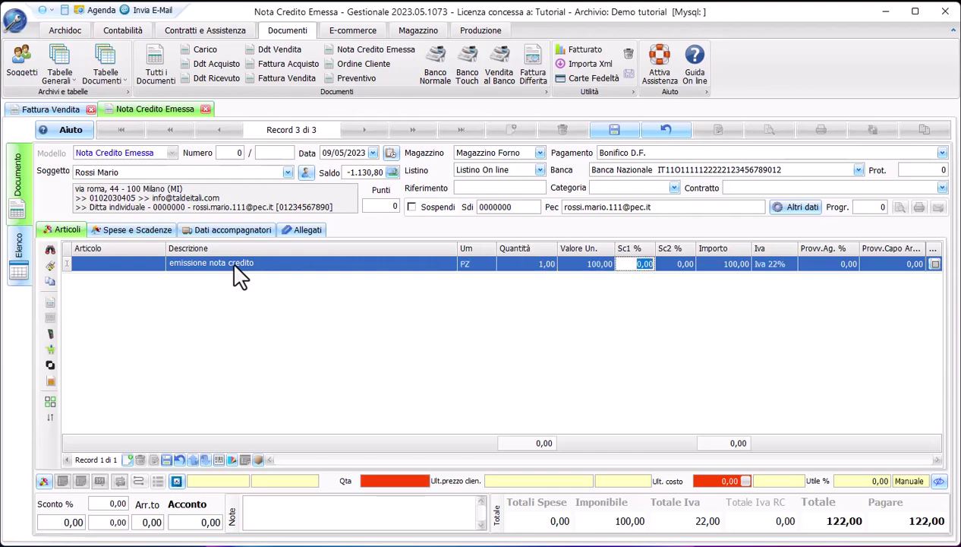
pyautogui.press('Tab')
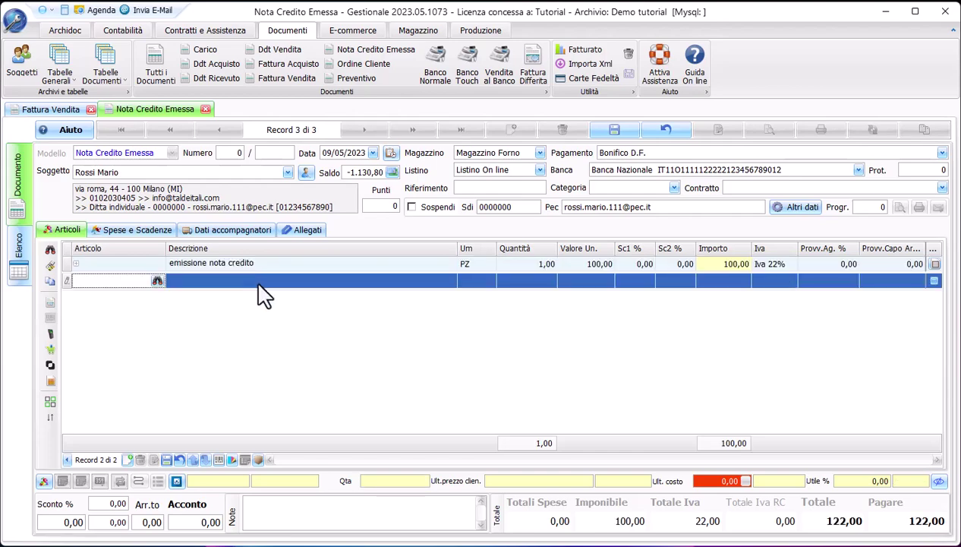
pyautogui.click(616, 134)
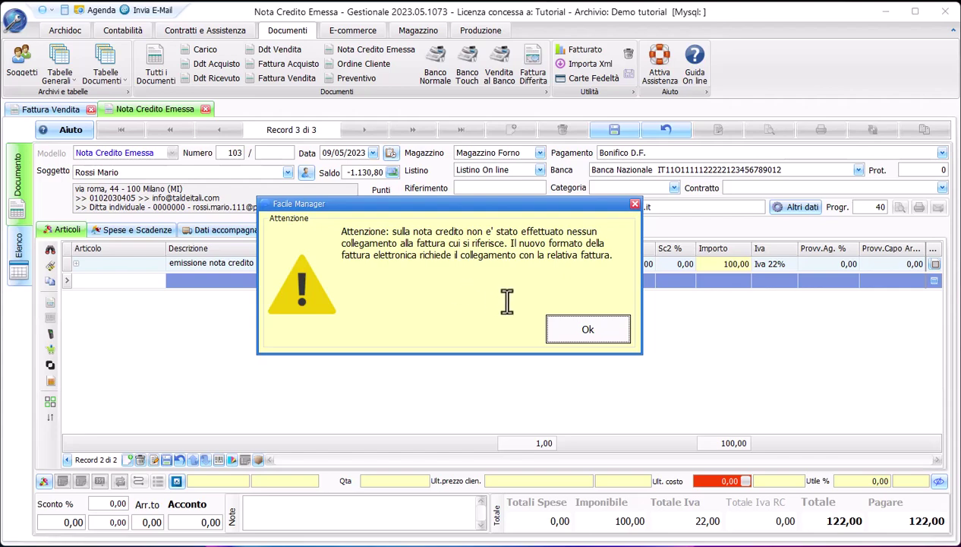
pyautogui.click(575, 334)
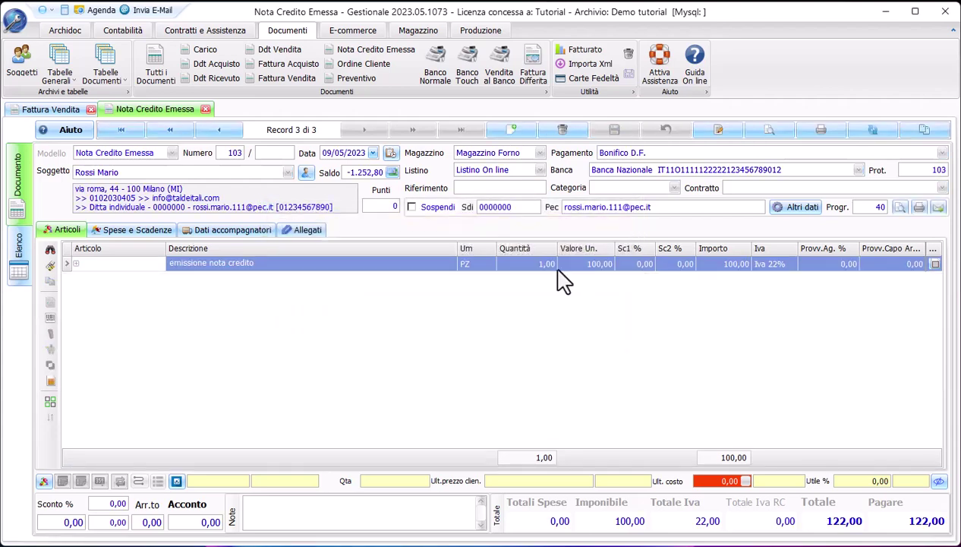